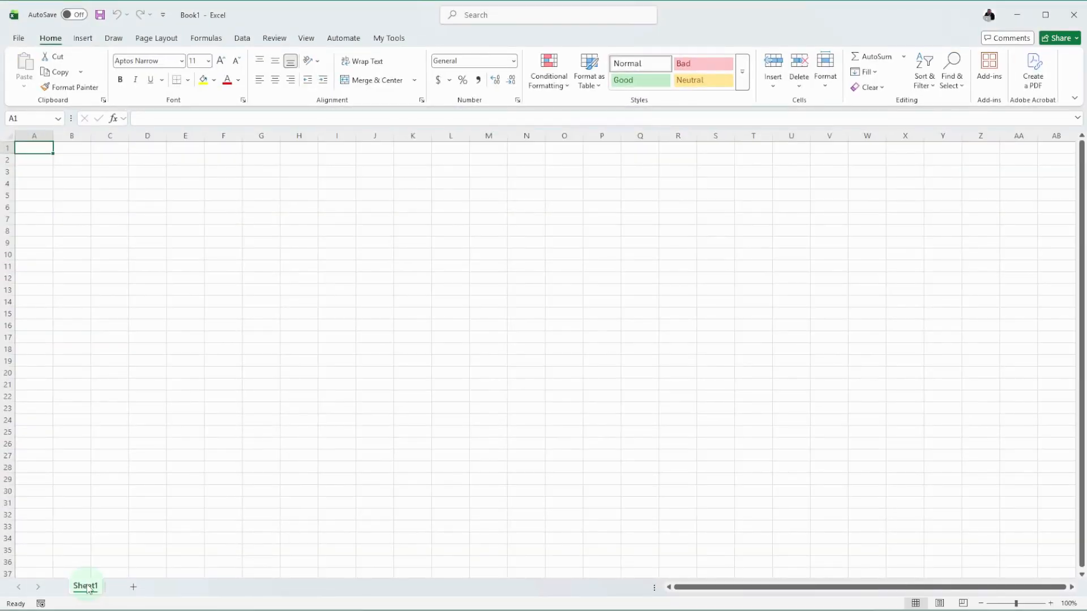
Step: Rename the Sheet1 worksheet as January
right_click(91, 589)
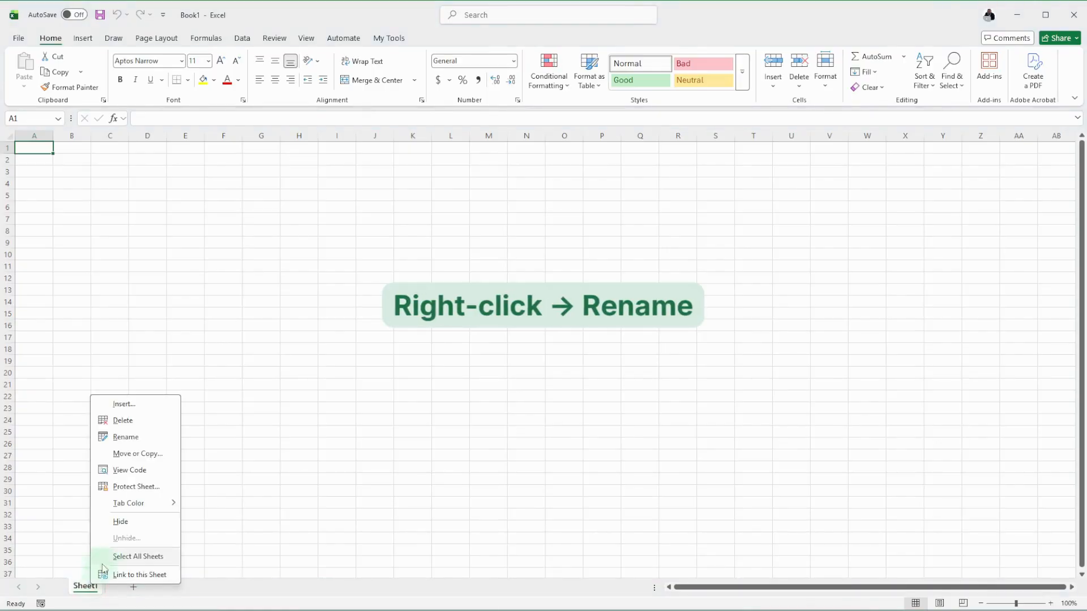
left_click(122, 438)
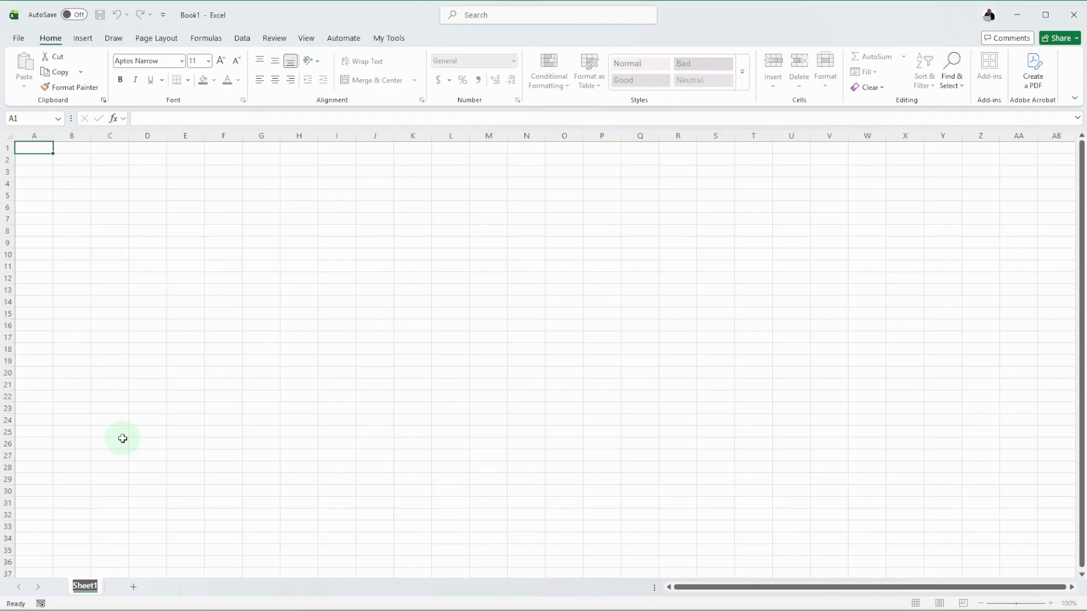
type("January")
key("Return")
key("Return")
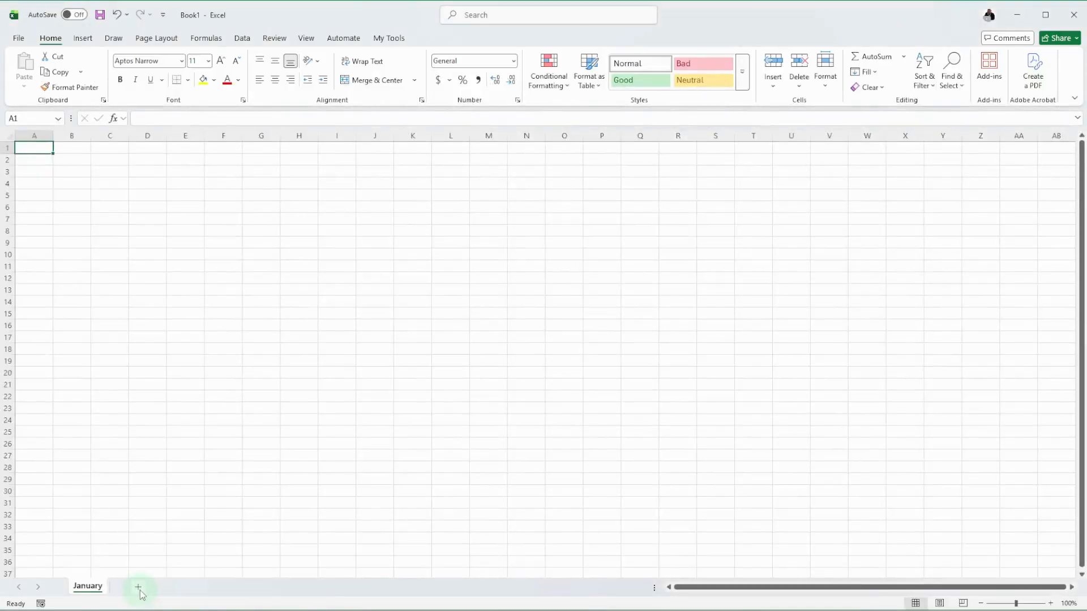
Step: Add a new worksheet after January and name it February
left_click(137, 548)
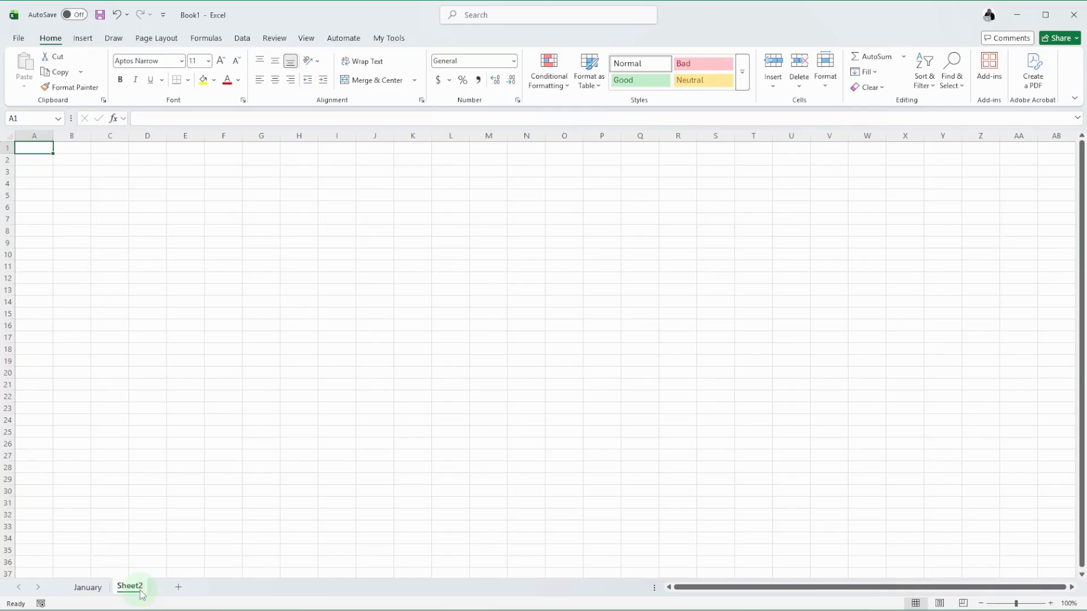
right_click(141, 594)
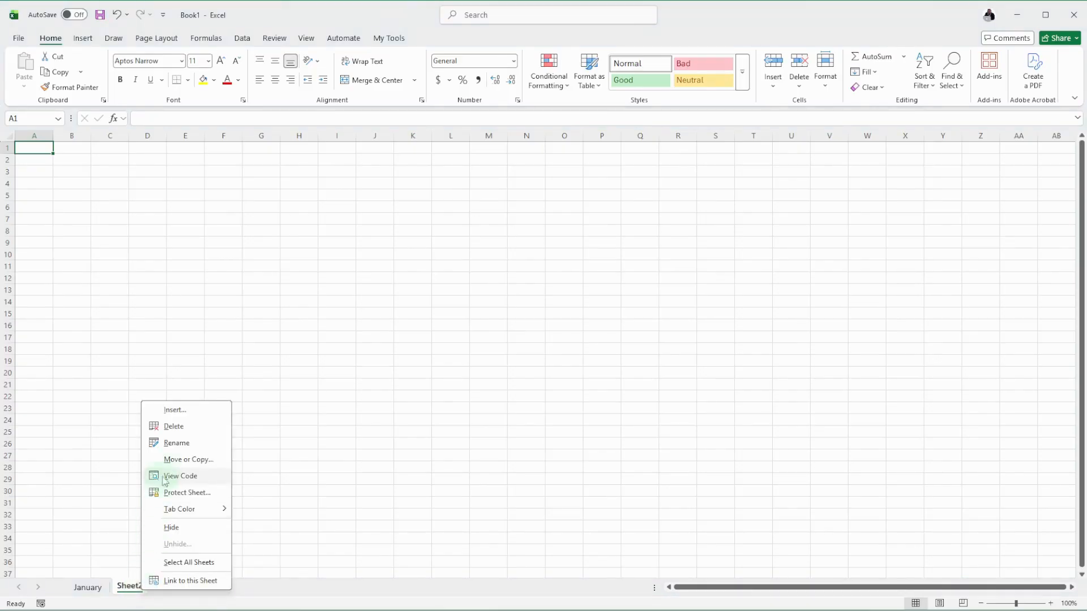
left_click(177, 447)
type("February")
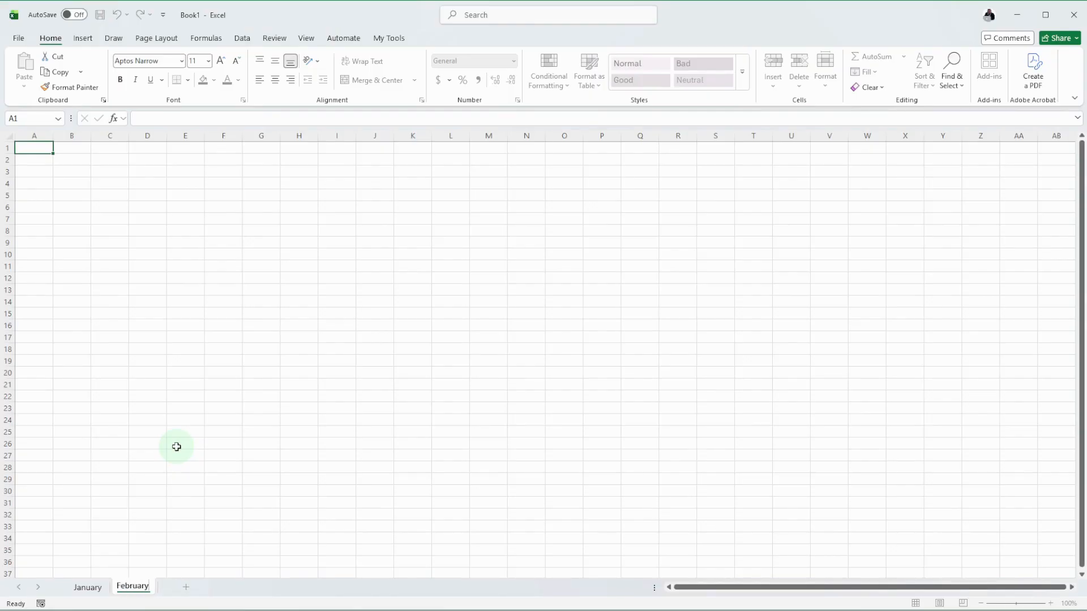
key("Return")
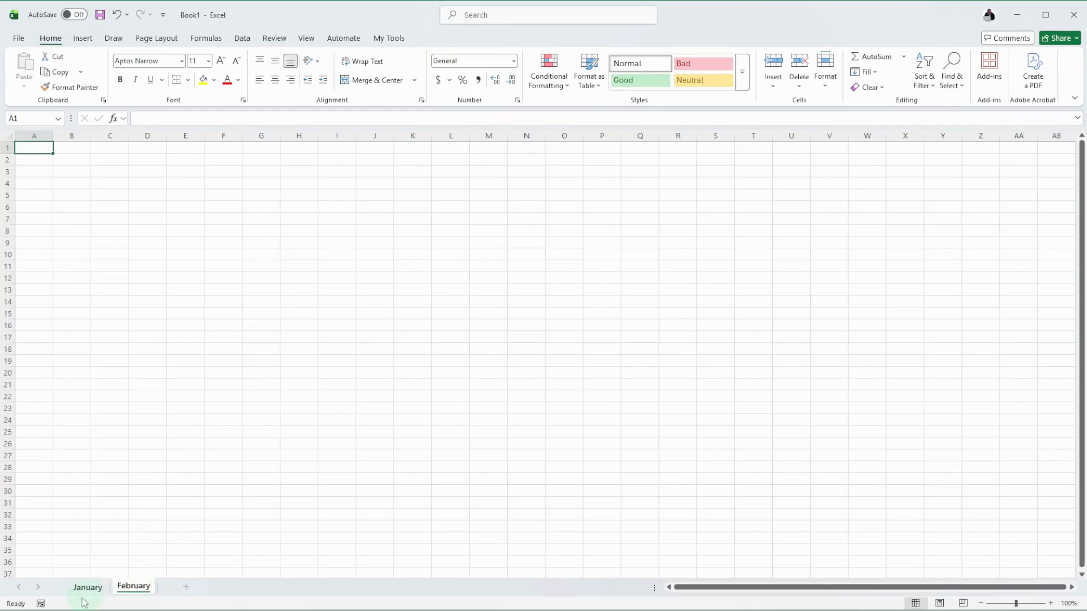
Step: Switch back and forth between the January and February worksheets, finishing on January
left_click(97, 589)
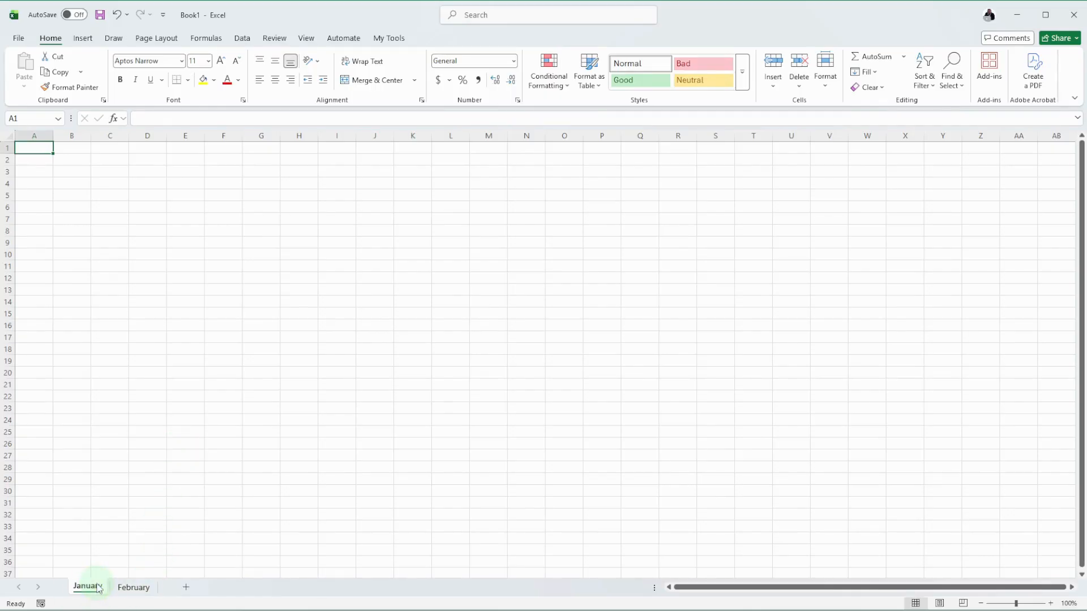
left_click(129, 589)
left_click(91, 588)
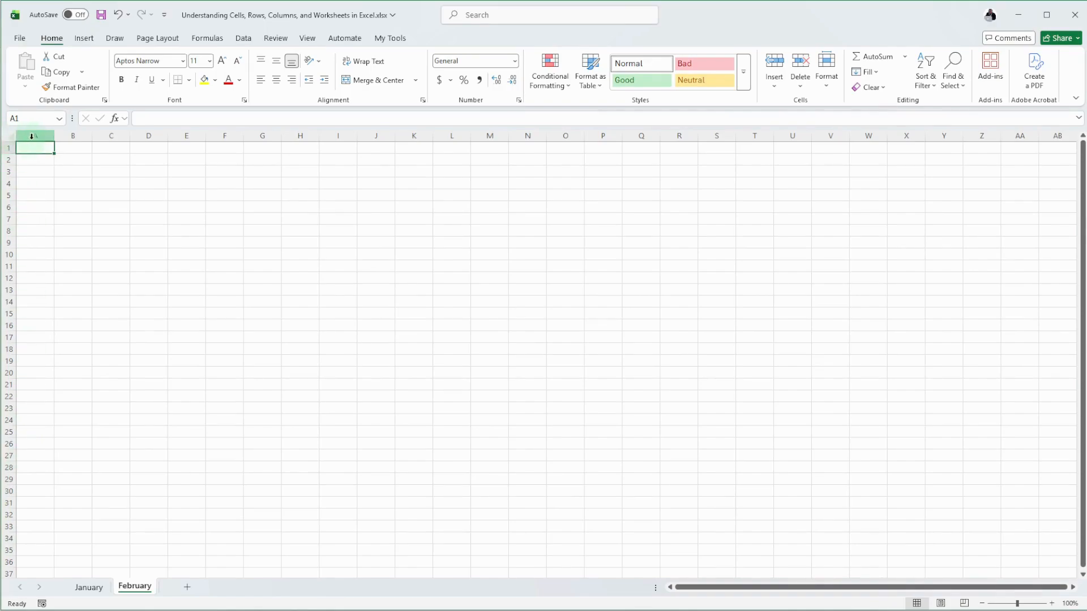
Step: Examine how row 1, column A and the active cell's reference are identified on the worksheets
left_click(4, 145)
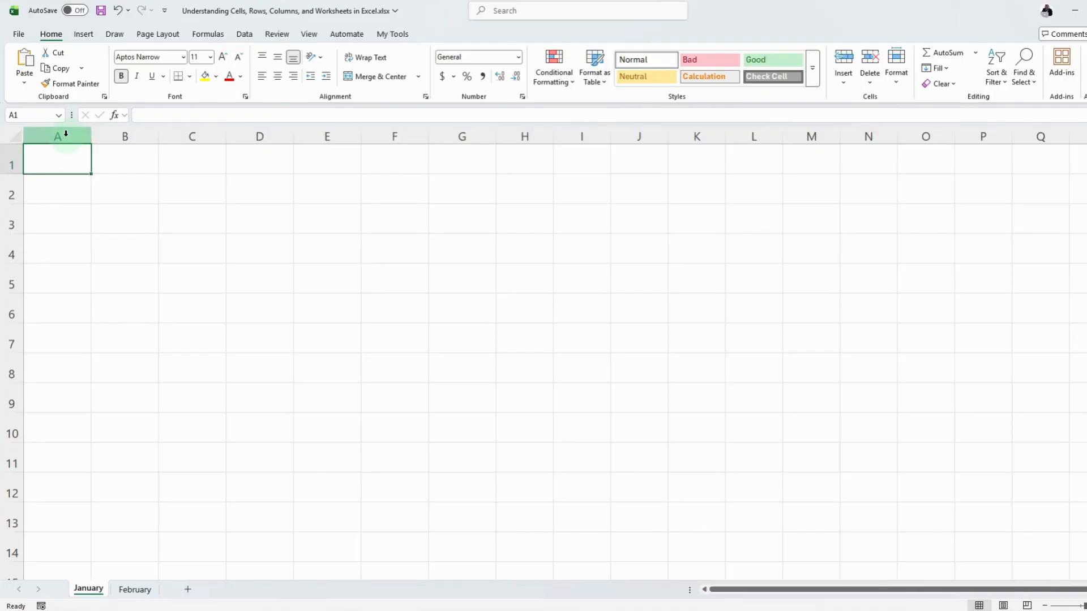
left_click(68, 133)
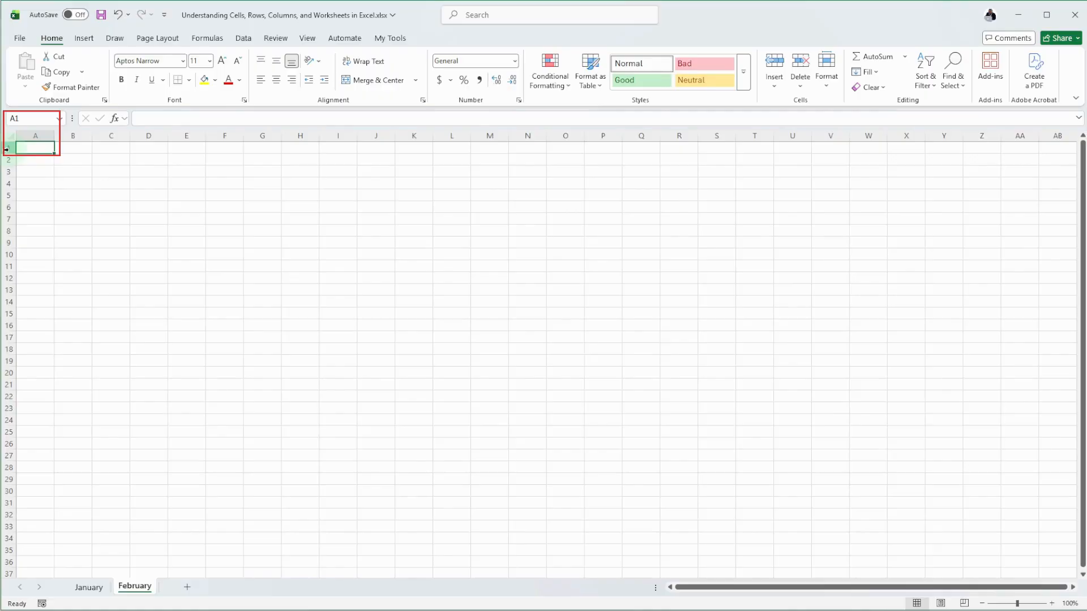
left_click(23, 120)
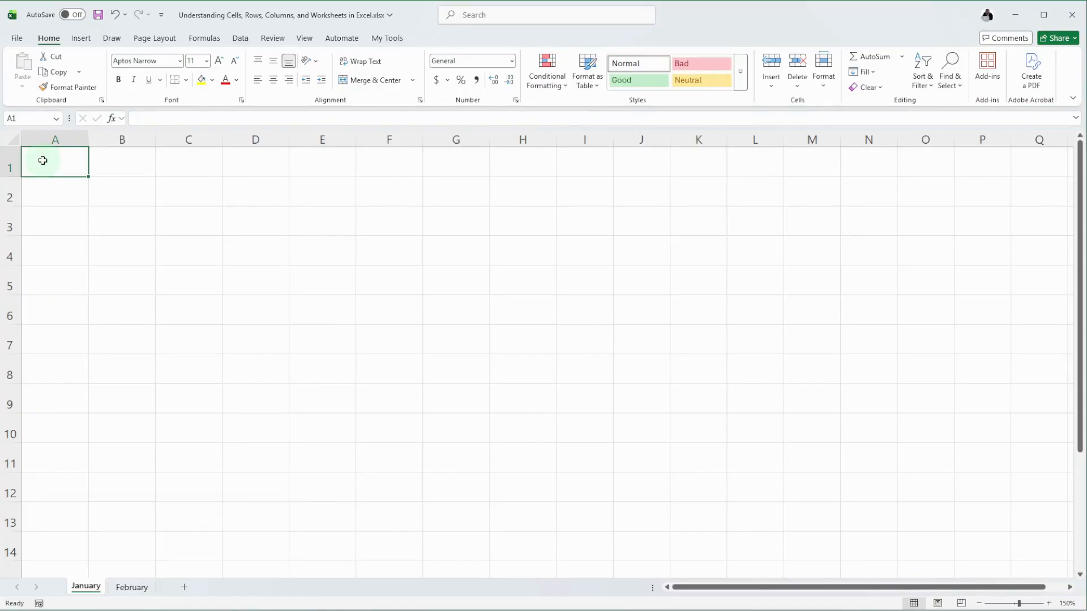
Step: Enter the headings Date, Cateory Descriptions and Amount in cells A1 to C1 of the January worksheet
type("Date")
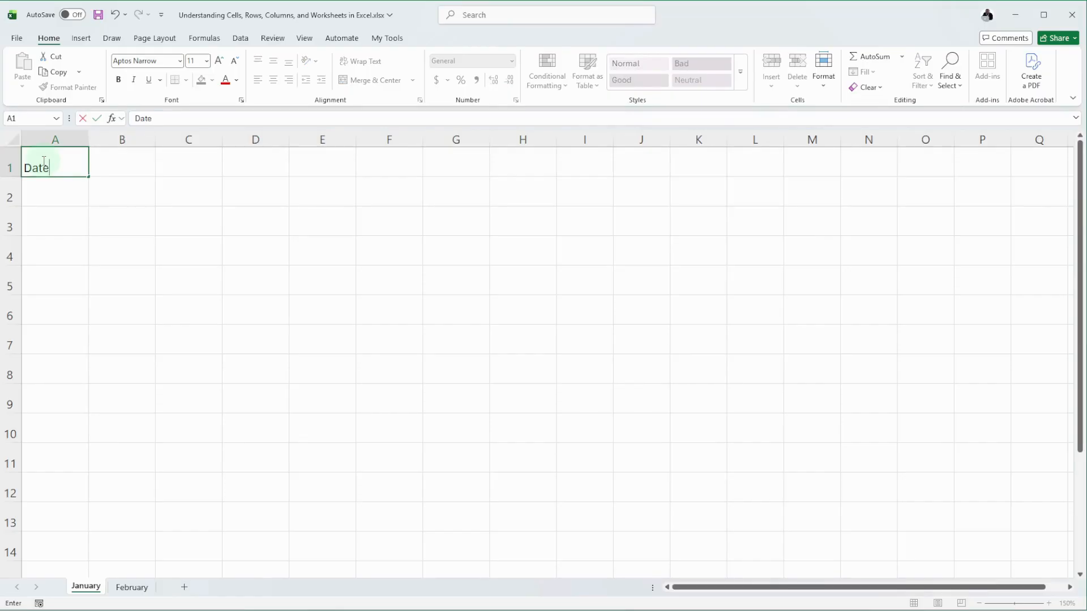
key("Tab")
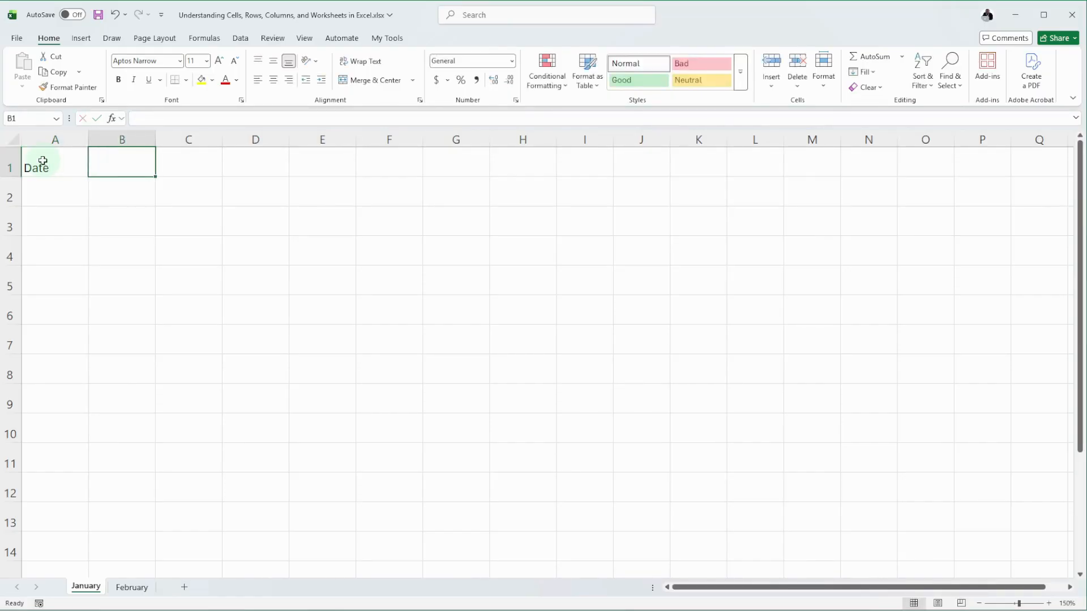
type("Cateory")
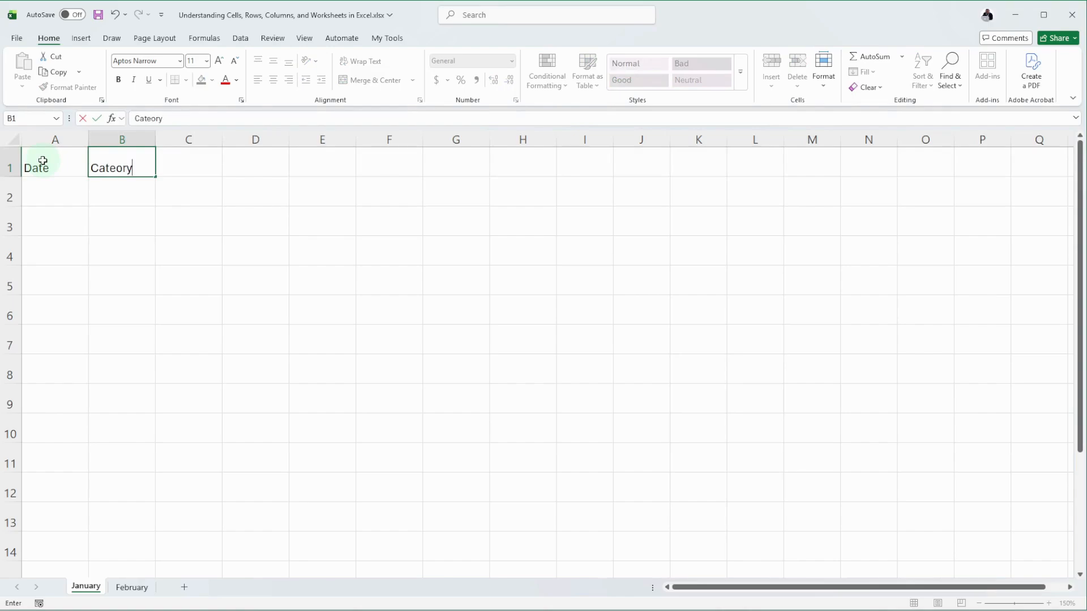
type(" Descriptions")
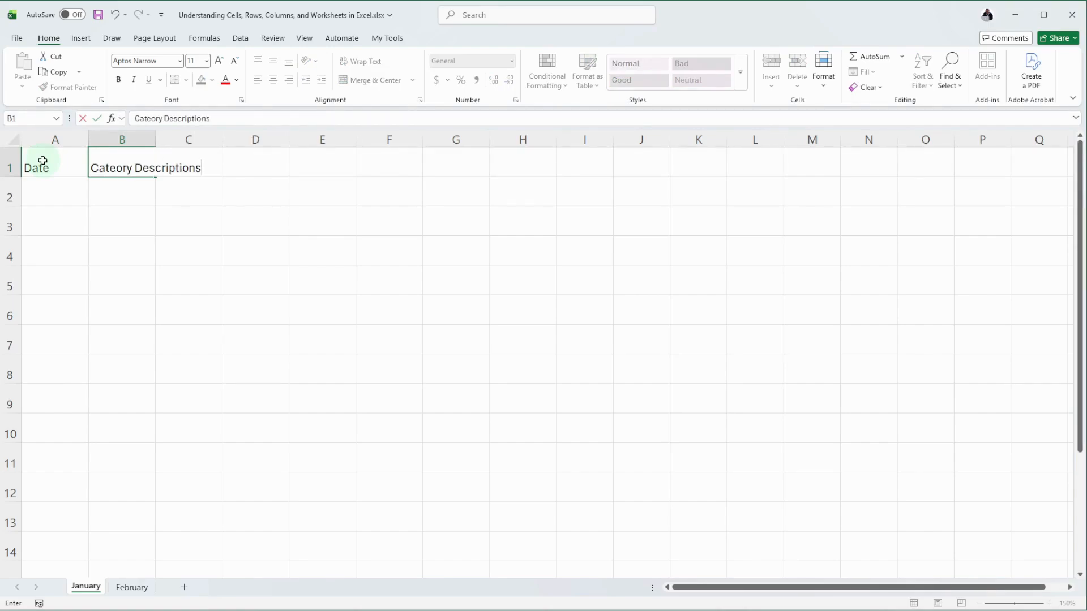
key("Tab")
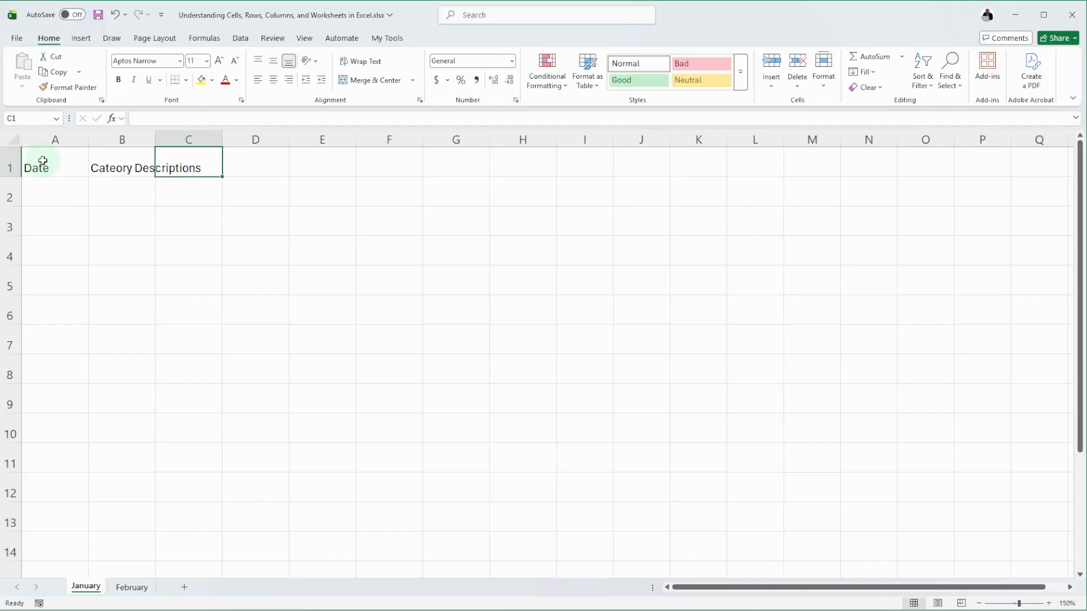
type("Amount")
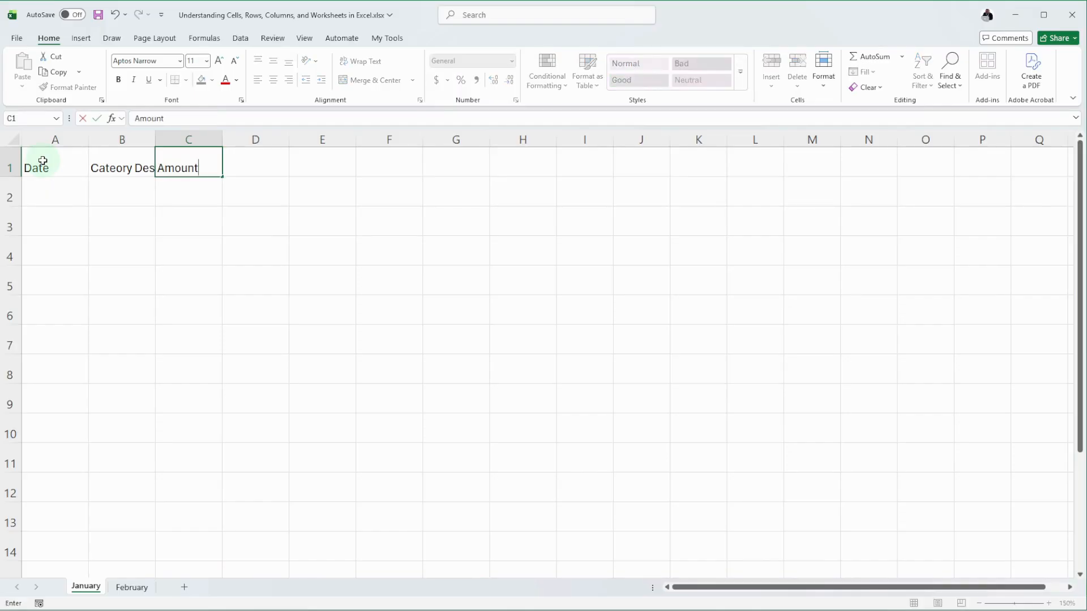
key("Return")
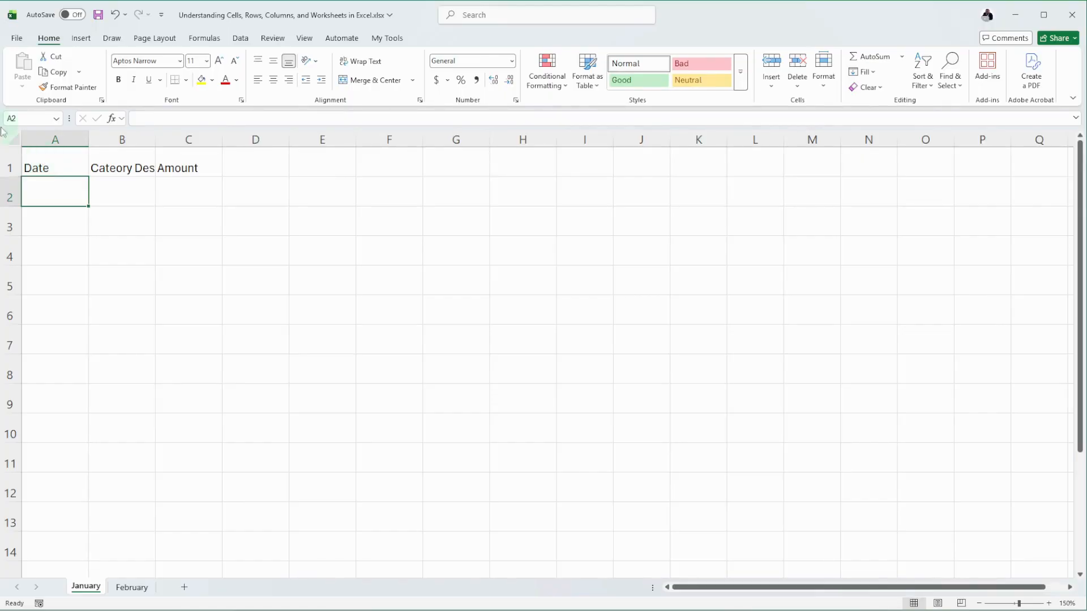
Step: Make the whole header row 1 bold and autofit column B to its heading text
left_click(8, 165)
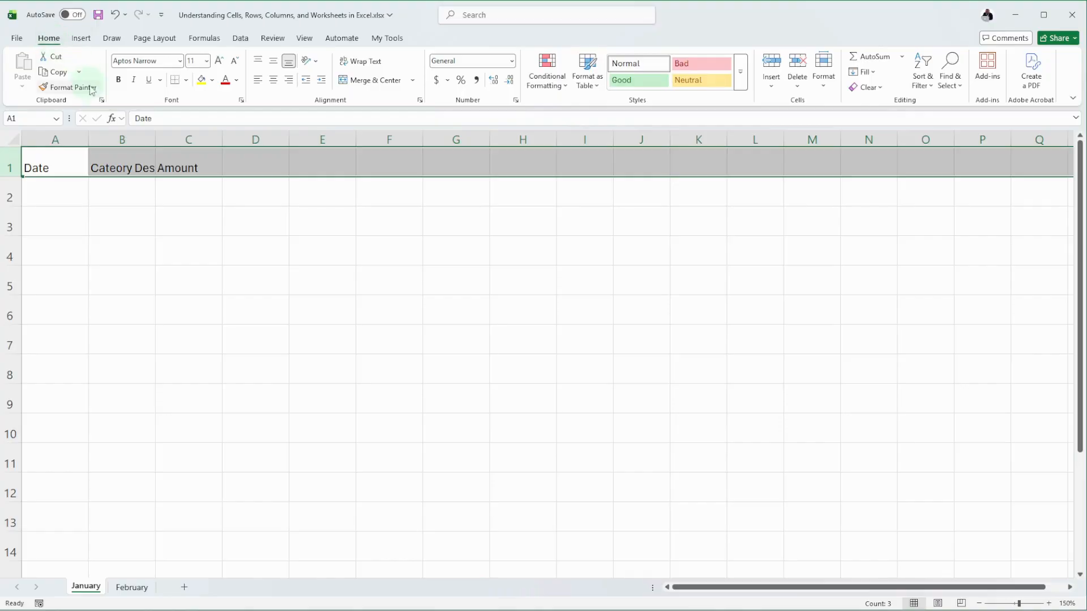
left_click(118, 82)
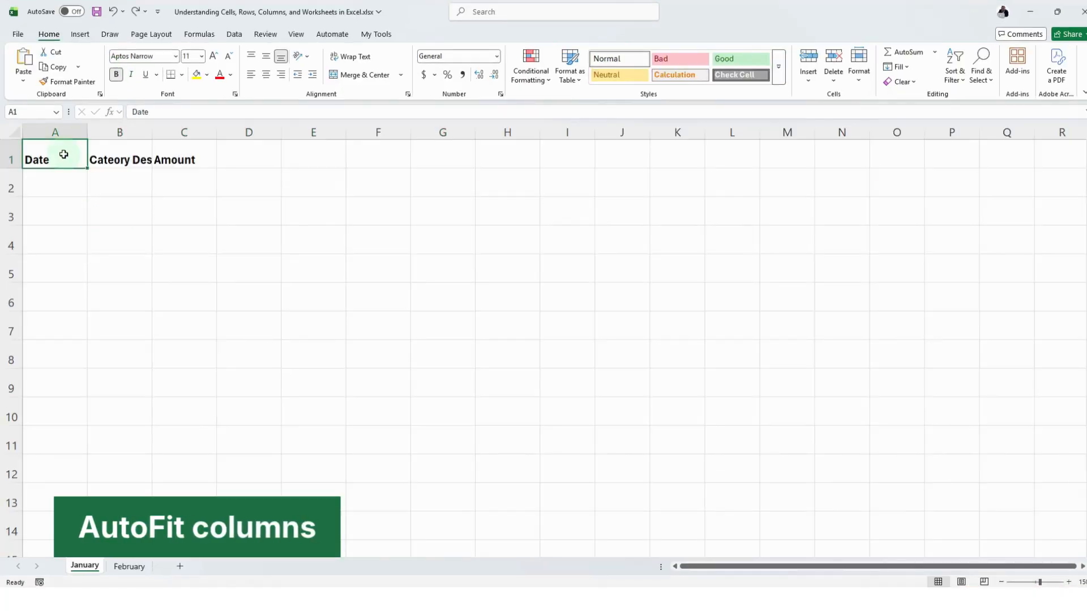
left_click(115, 162)
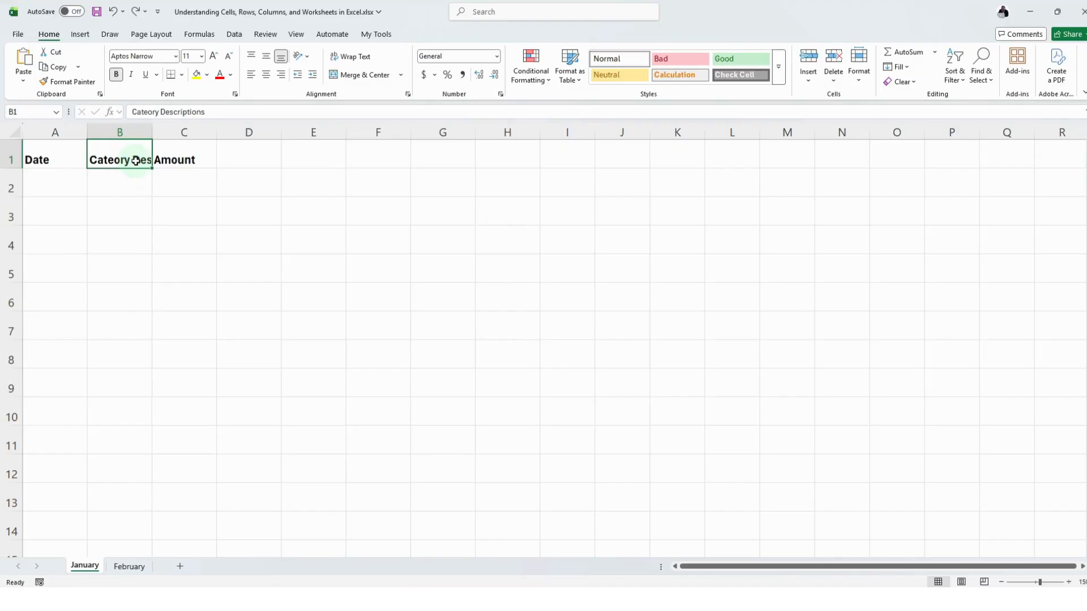
double_click(150, 130)
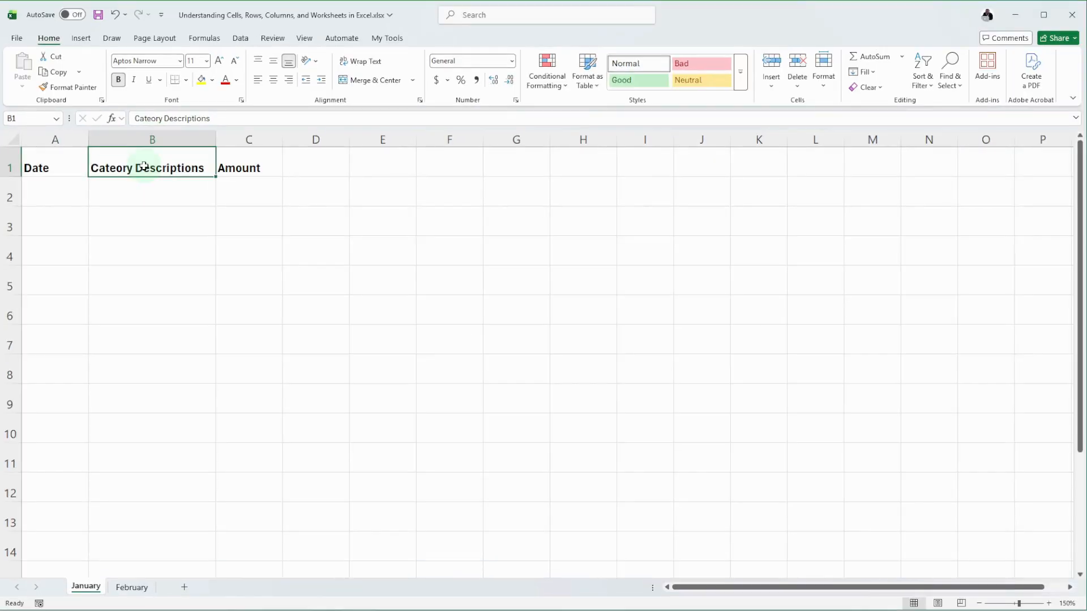
Step: Select cell B2 to check its cell reference, and return to cell A1
left_click(170, 193)
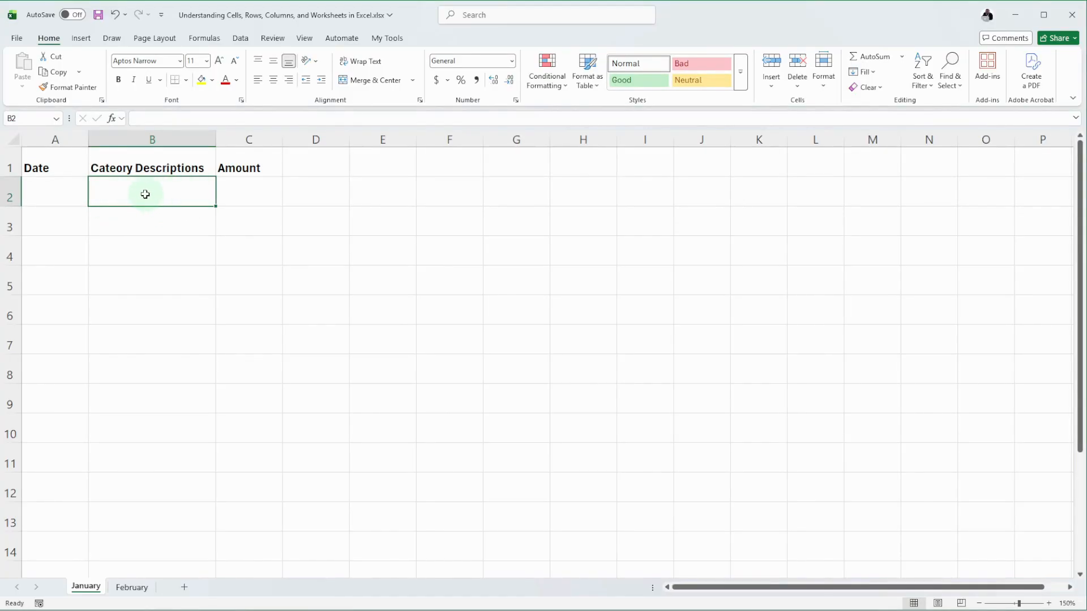
left_click(24, 119)
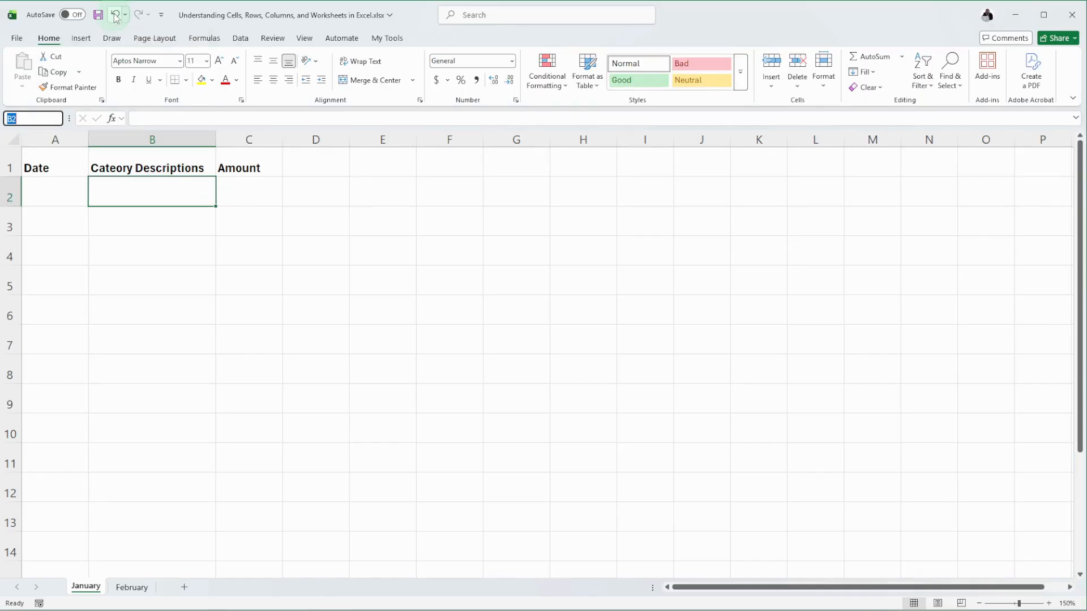
left_click(75, 167)
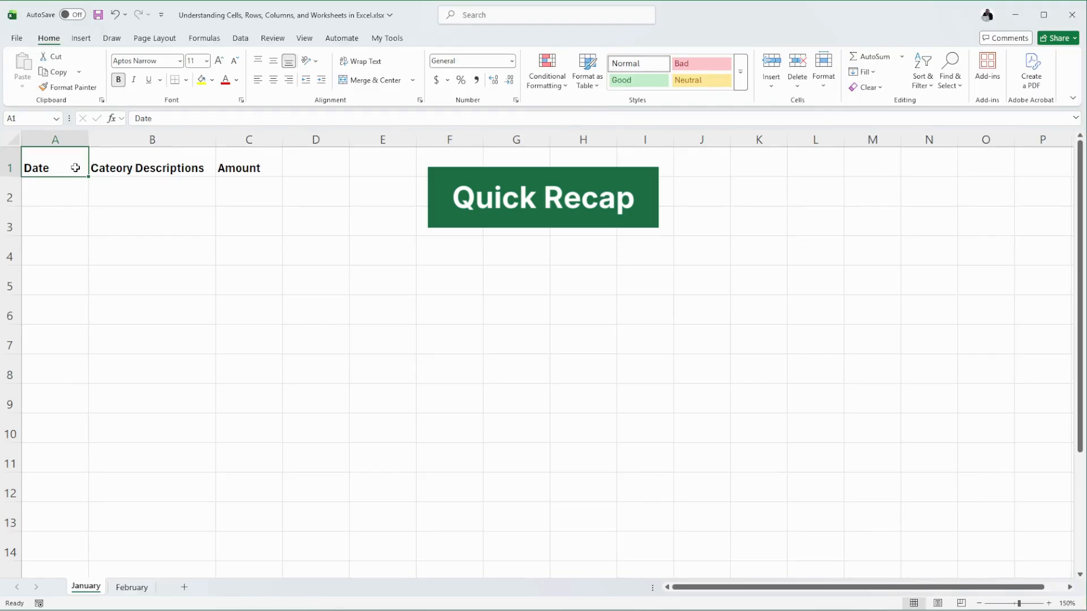